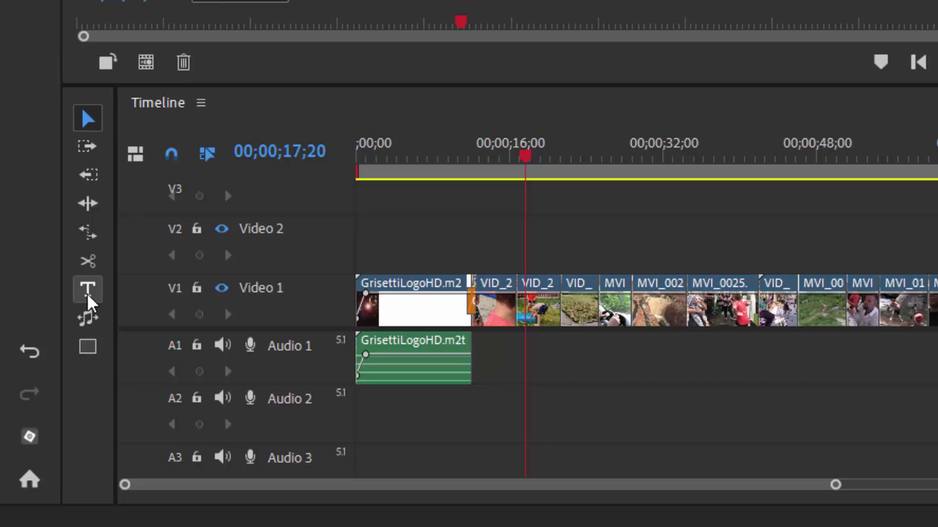
Step: Switch to text-title creation to type 'Summer Fun' over the backyard clip
left_click(89, 296)
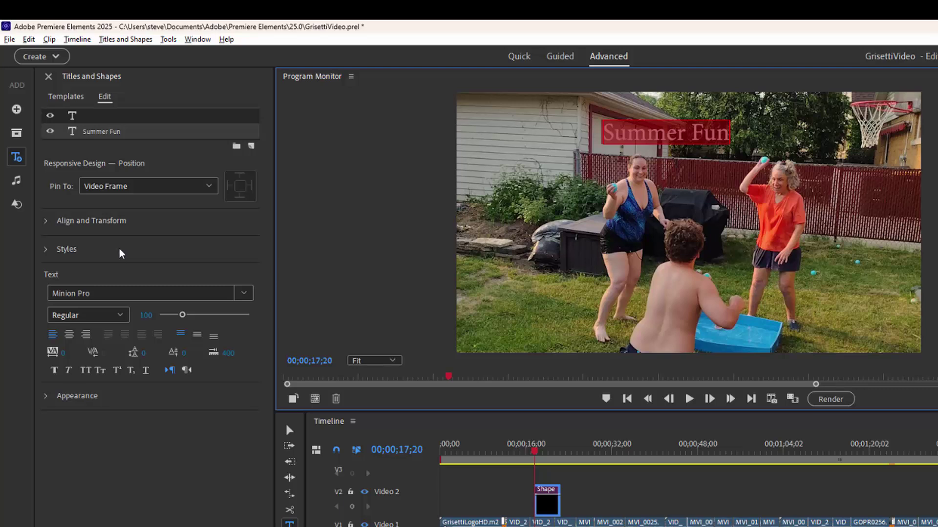
Step: Change the Summer Fun title's font style to Bold Cond
left_click(242, 293)
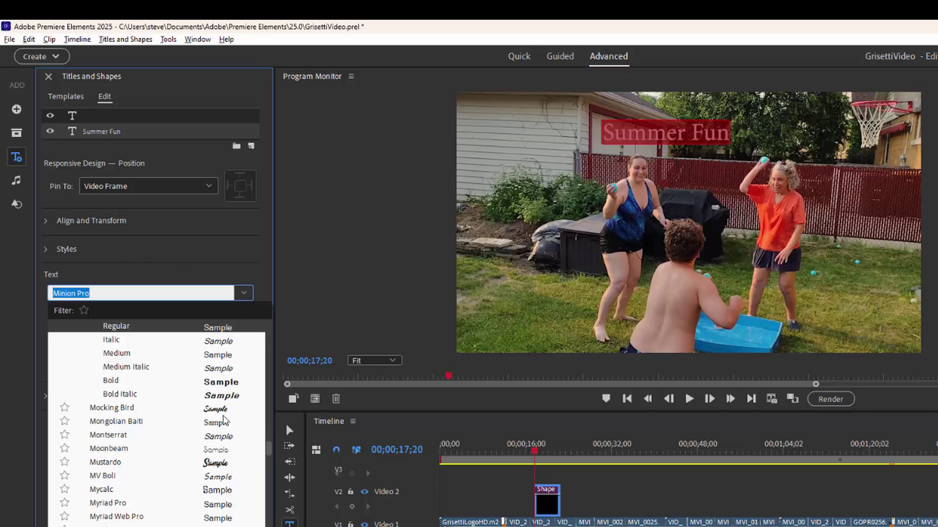
scroll(225, 420, "up", 1)
scroll(225, 420, "up", 1)
left_click(119, 371)
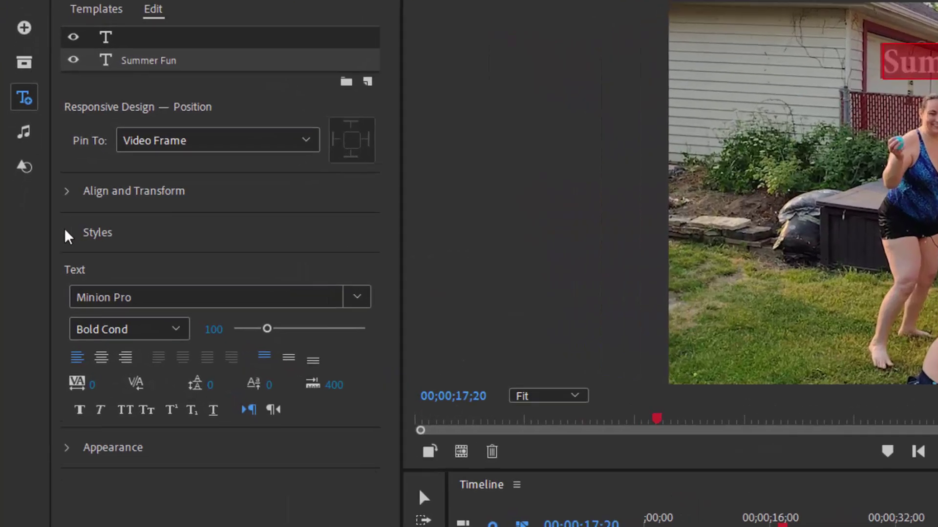
Step: Try the left, right, top and bottom align buttons, ending centred horizontally and vertically
left_click(46, 249)
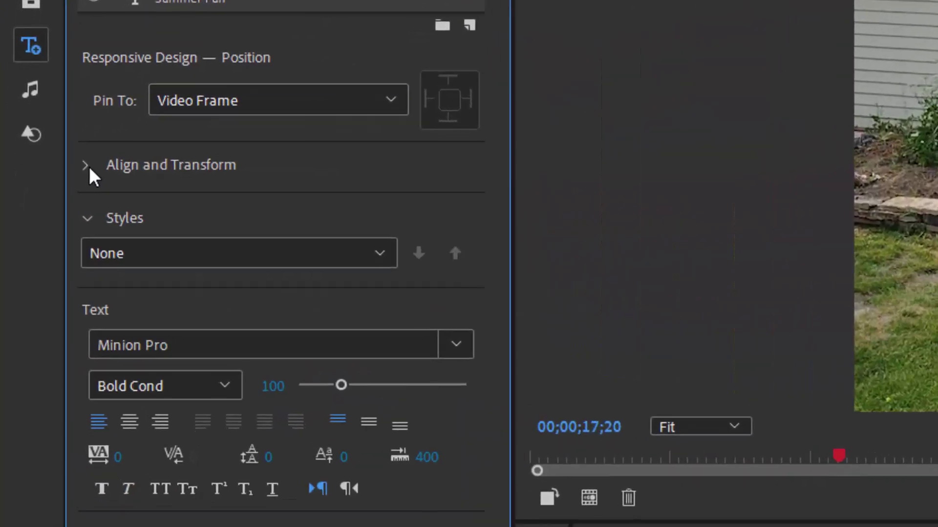
left_click(86, 166)
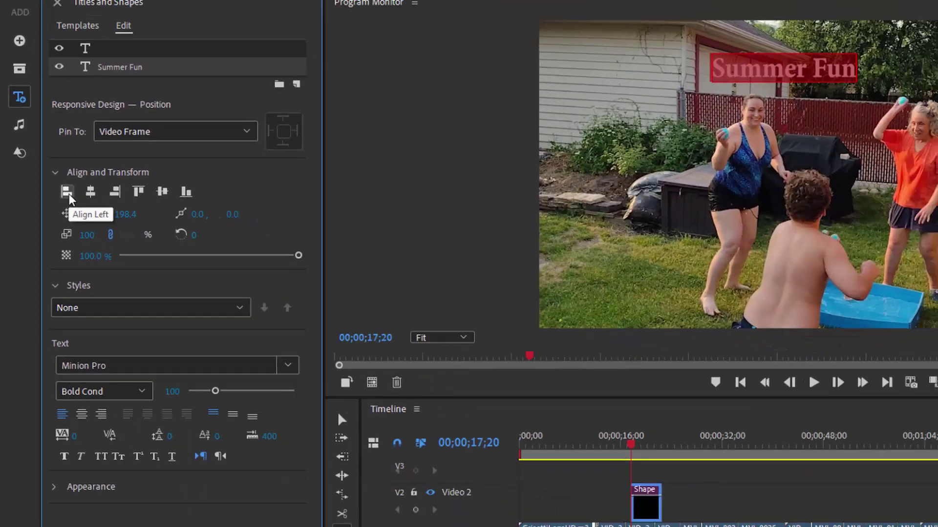
left_click(68, 193)
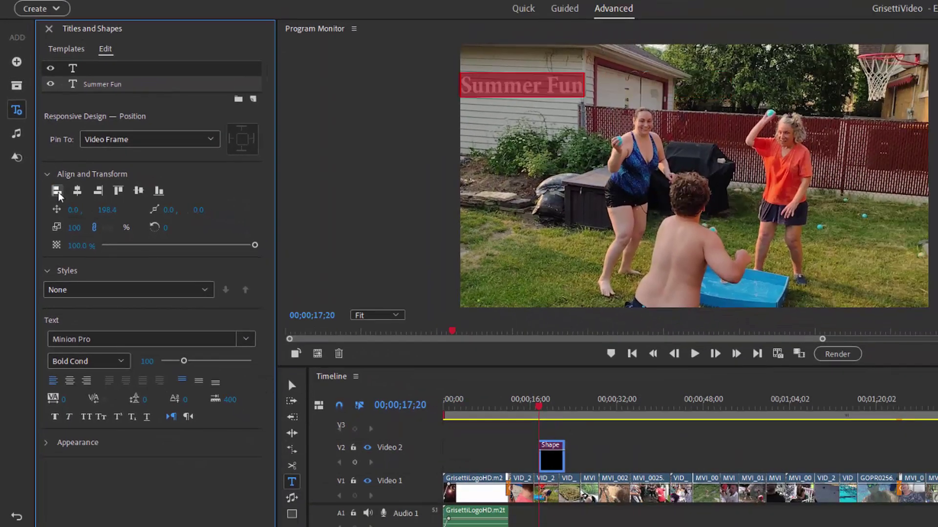
left_click(98, 191)
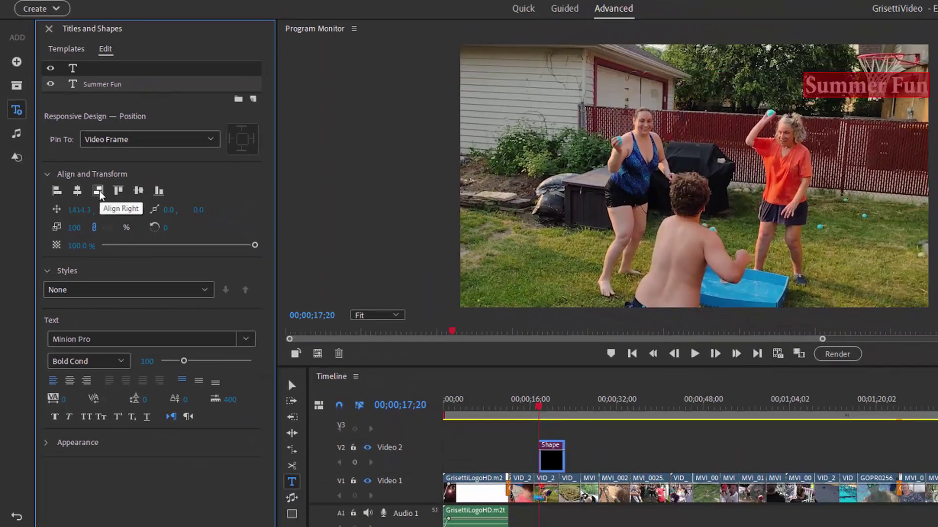
left_click(77, 190)
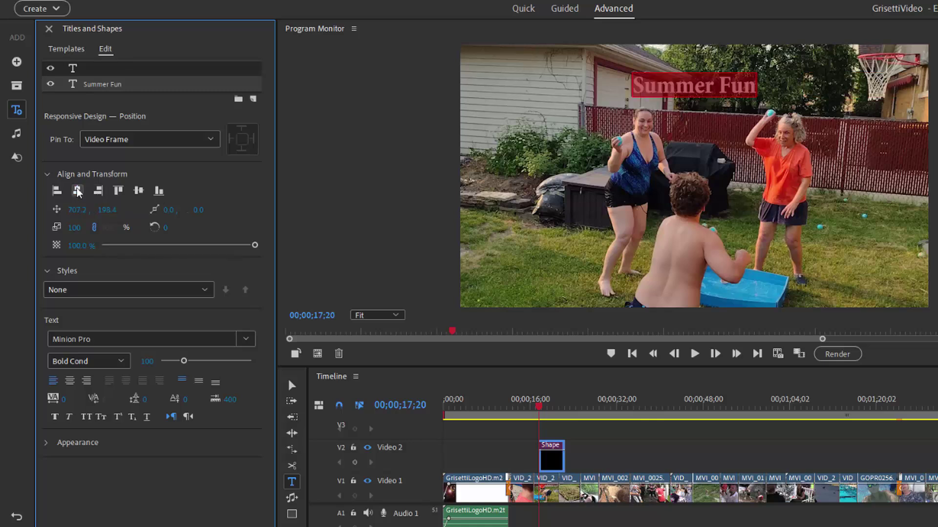
left_click(118, 191)
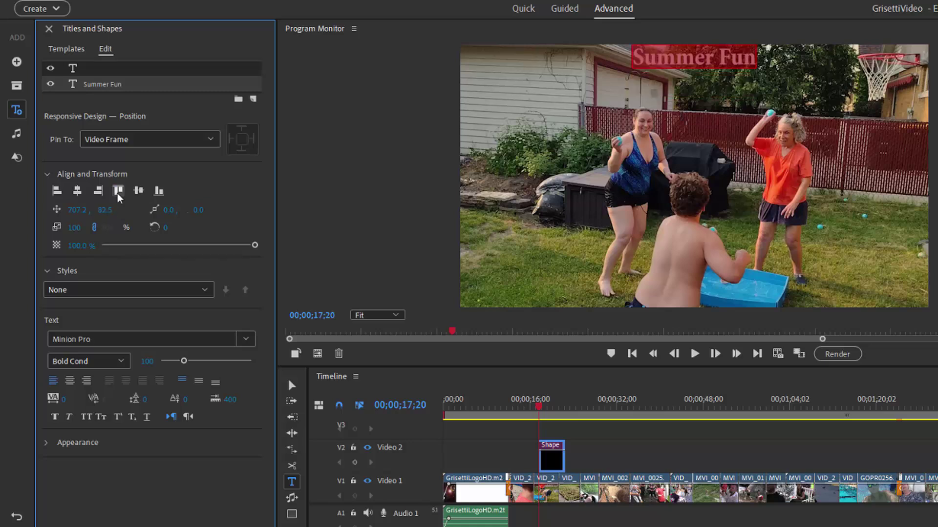
left_click(159, 192)
left_click(139, 191)
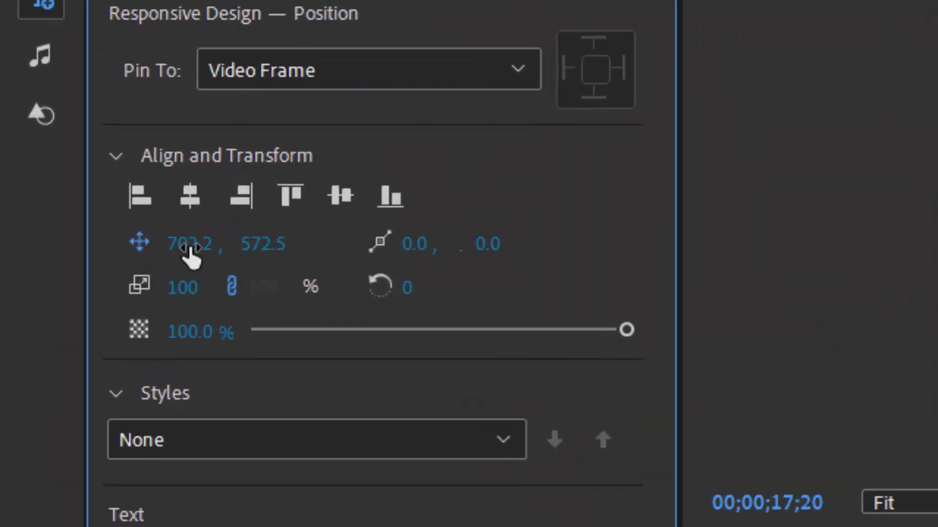
Step: Scrub the title's X/Y position to 682.2, 236.5 near the top centre
left_click_drag(96, 220, 140, 214)
left_click_drag(264, 247, 161, 246)
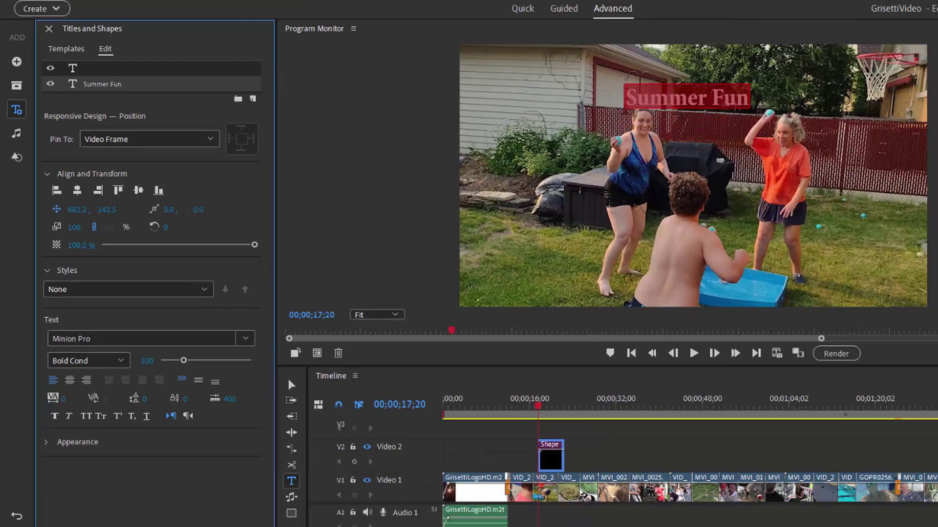
left_click_drag(107, 209, 104, 209)
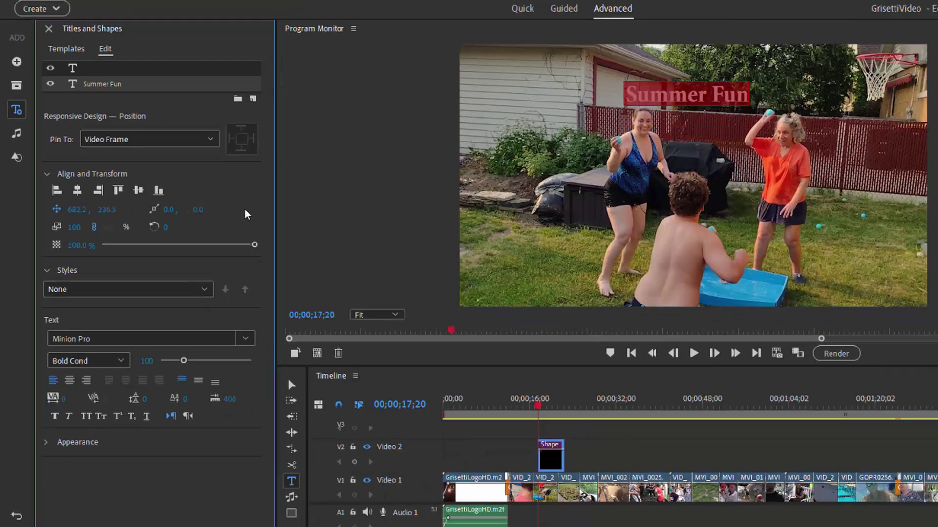
Step: Select the Summer Fun title clip on Video 2 and delete it
left_click(650, 429)
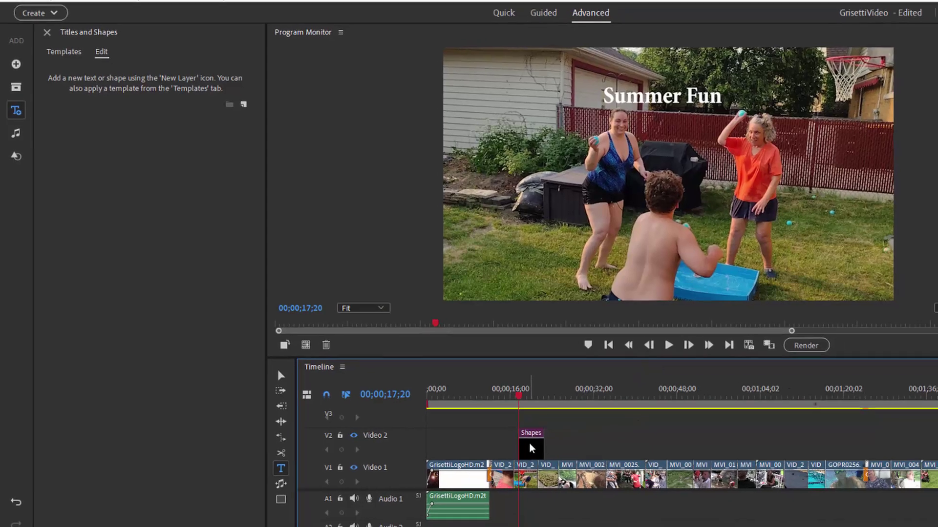
left_click(552, 459)
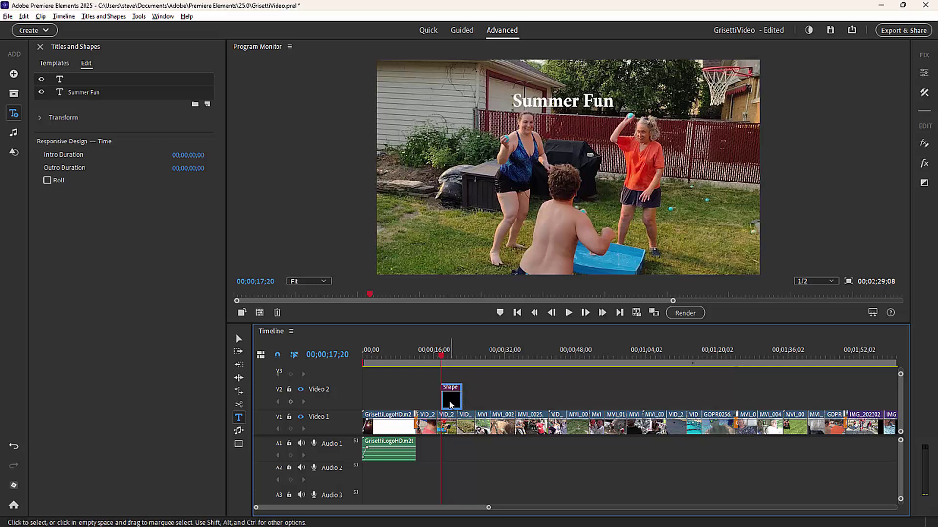
key("Delete")
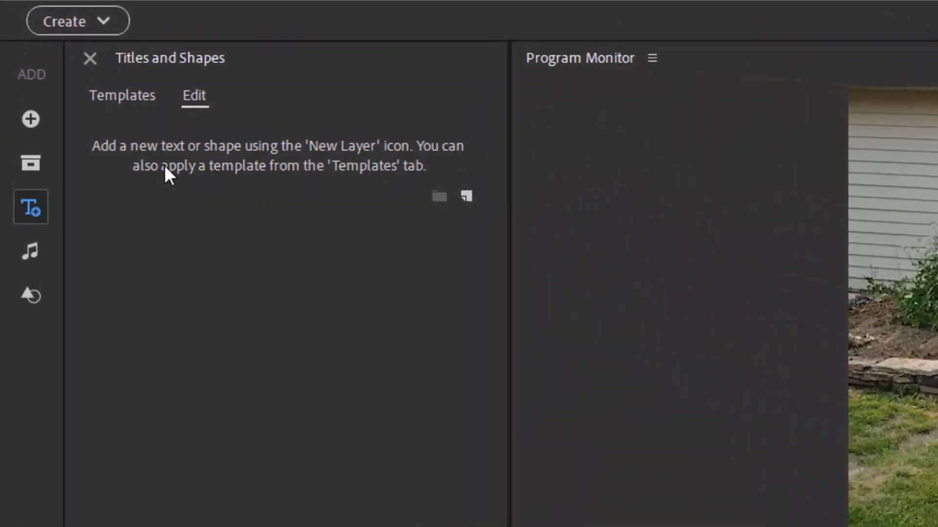
Step: Show the Titles and Shapes templates, glance at Adobe Stock, then return to My Templates
left_click(31, 207)
left_click(29, 206)
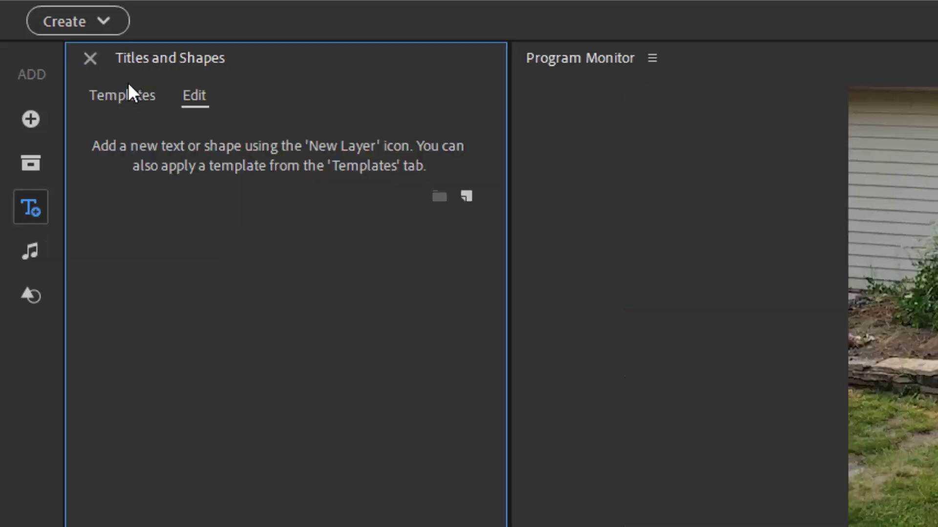
left_click(120, 97)
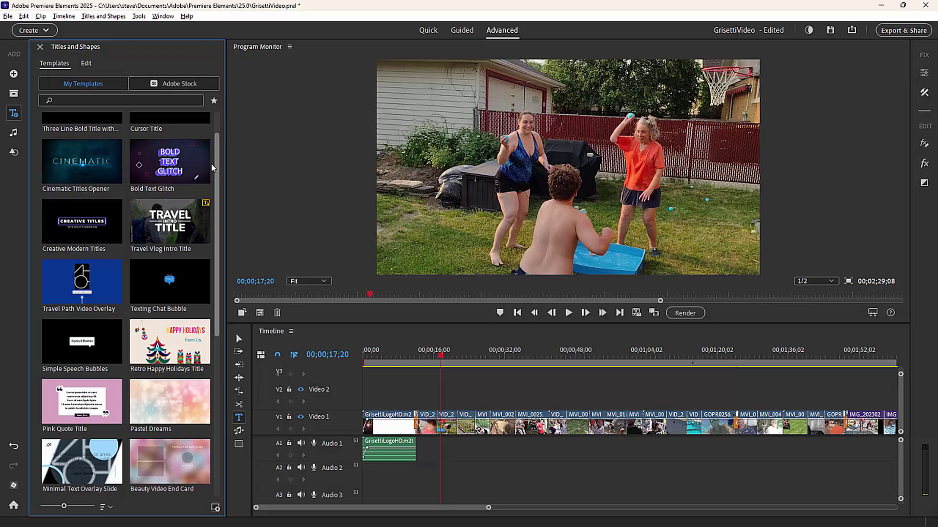
scroll(489, 484, "down", 3)
scroll(217, 235, "up", 3)
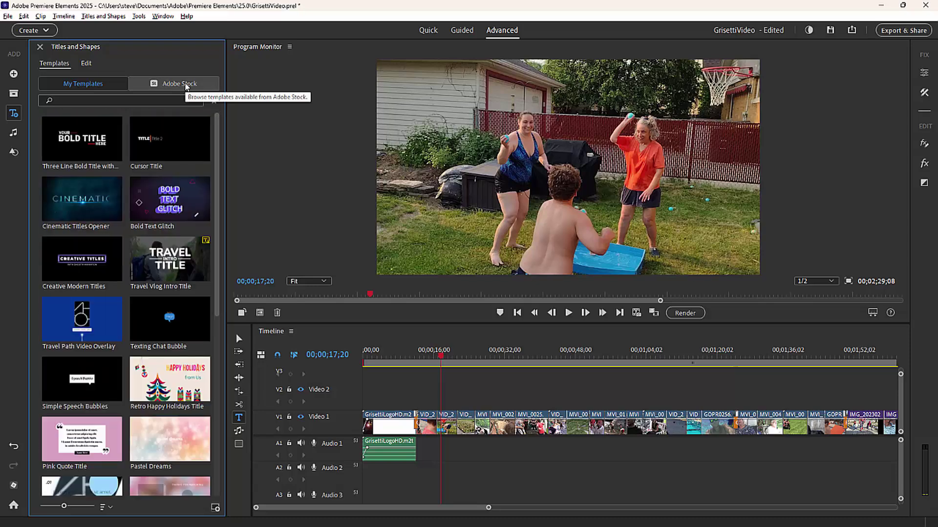
left_click(186, 87)
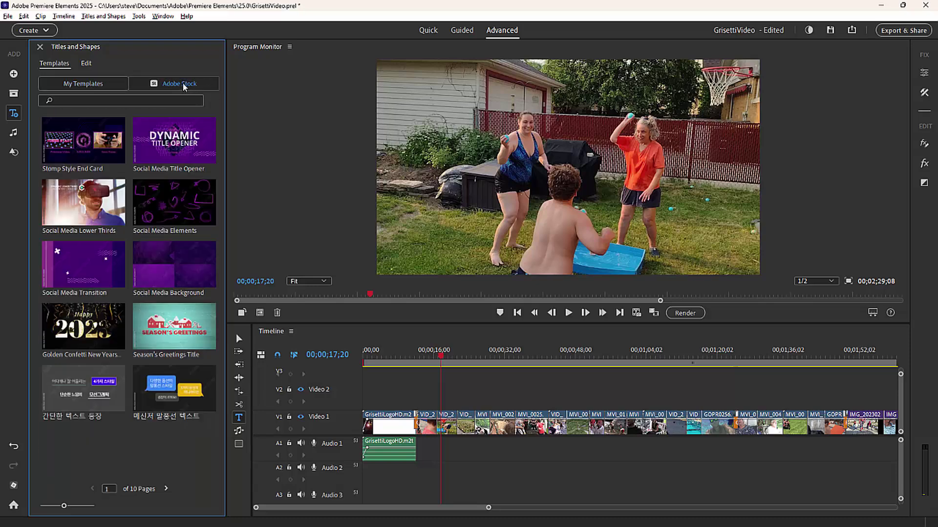
left_click(103, 87)
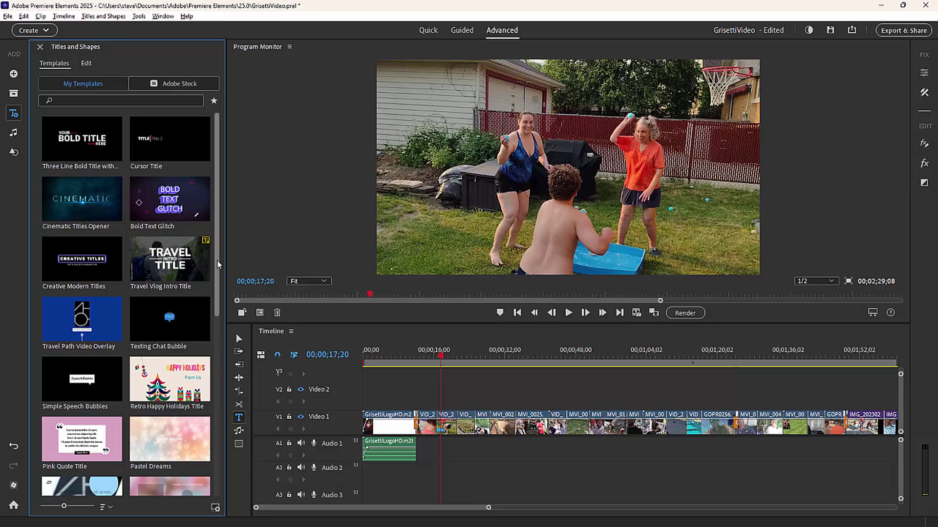
scroll(215, 277, "down", 1)
scroll(214, 279, "down", 5)
scroll(214, 279, "up", 5)
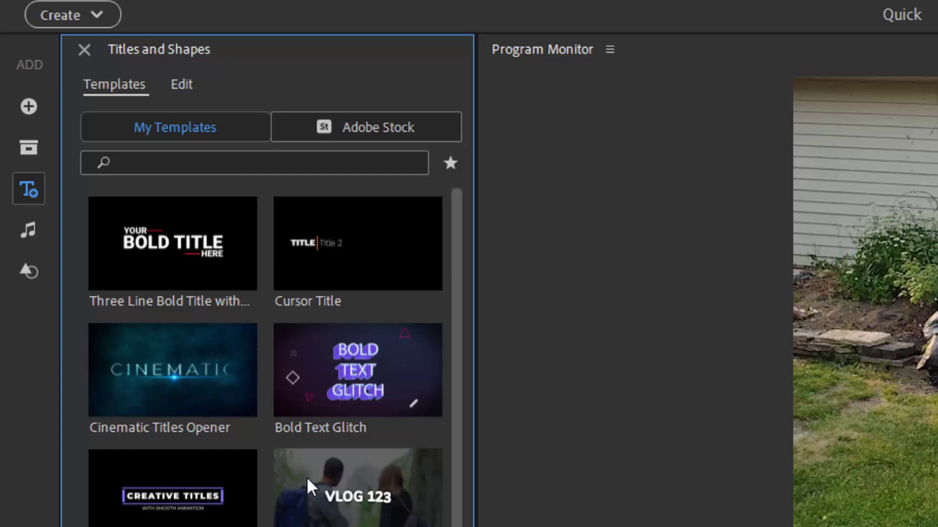
Step: Drag the Cursor Title template onto Video 2 at the playhead
left_click(198, 377)
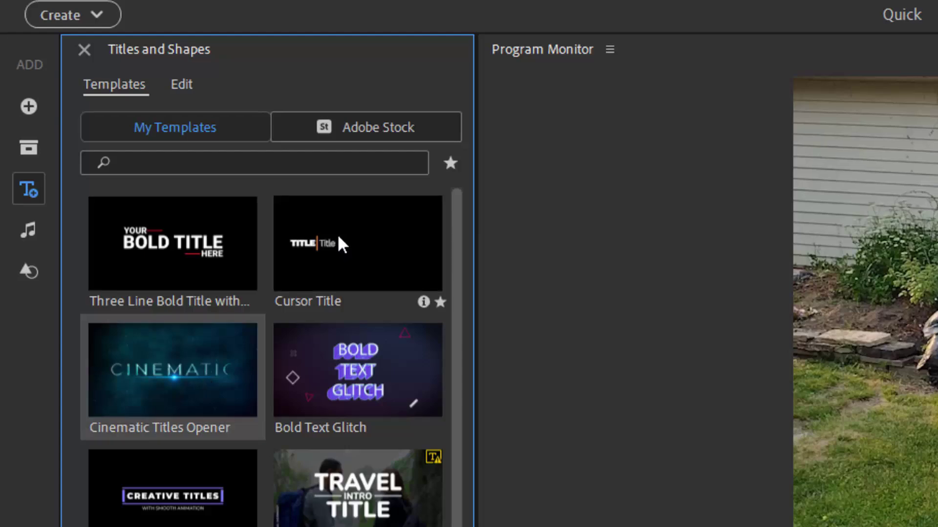
left_click_drag(337, 240, 935, 526)
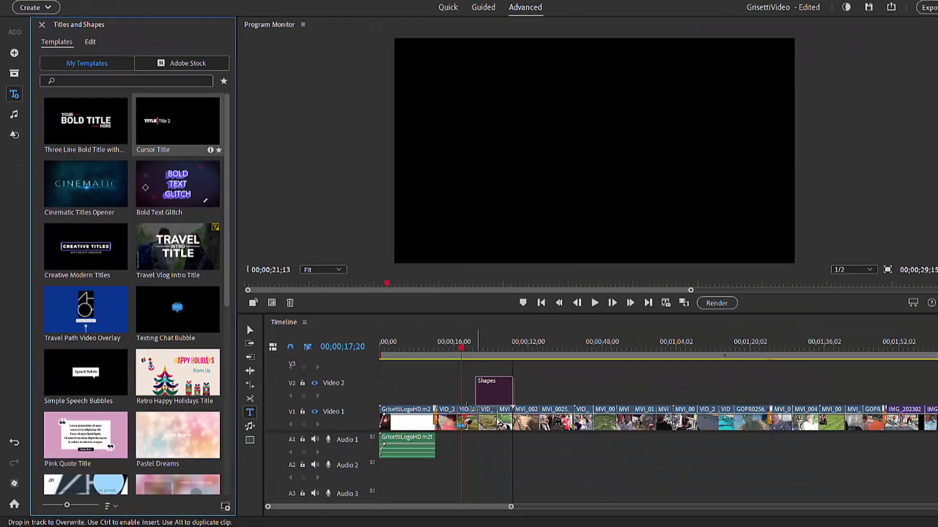
mouse_move(466, 404)
left_mouse_down()
mouse_move(447, 406)
mouse_move(464, 405)
mouse_move(454, 402)
left_mouse_up()
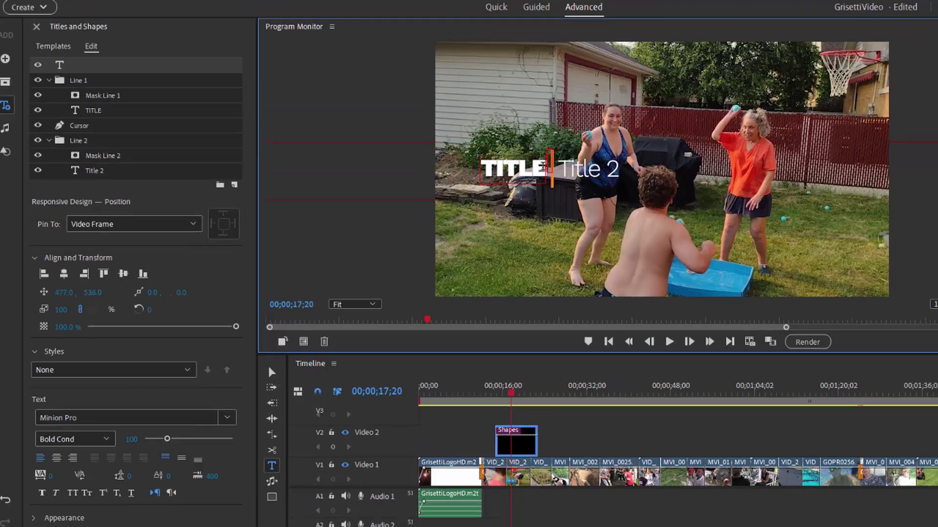
Step: Replace the template text with 'Summer Fun' on the first line and 'June' on the second
left_click(503, 167)
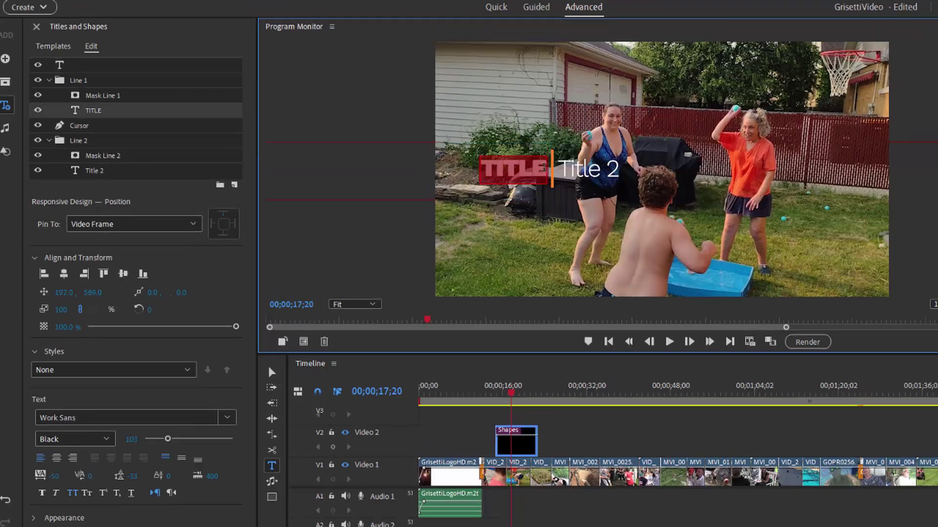
type("Su")
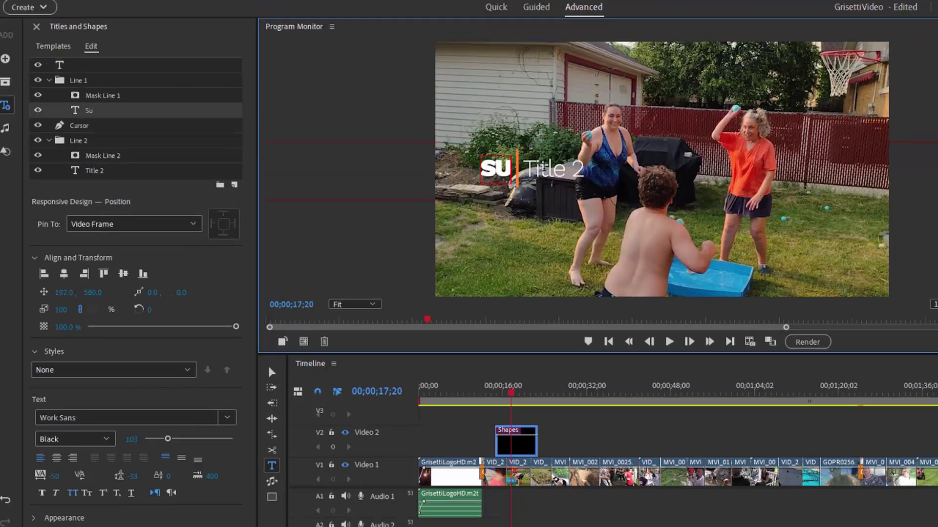
type("mmer Fun")
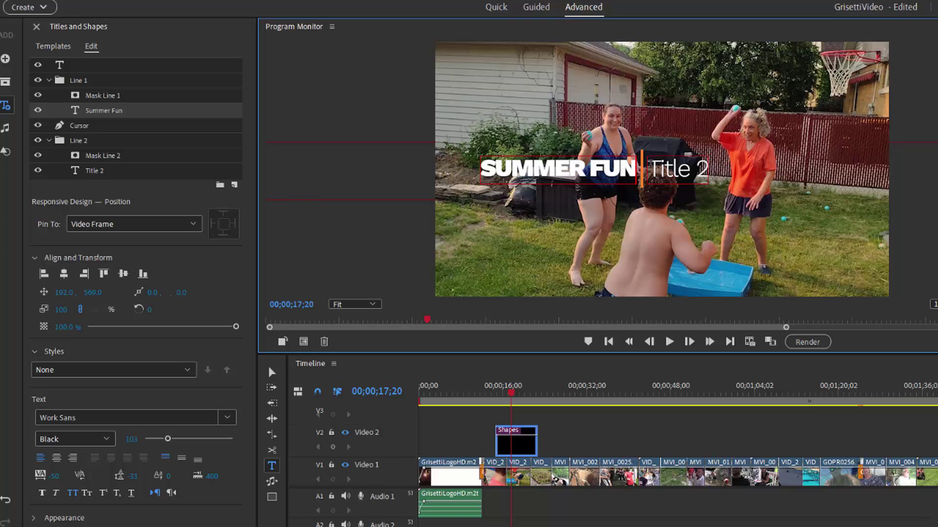
left_click(679, 166)
key("BackSpace")
type("June")
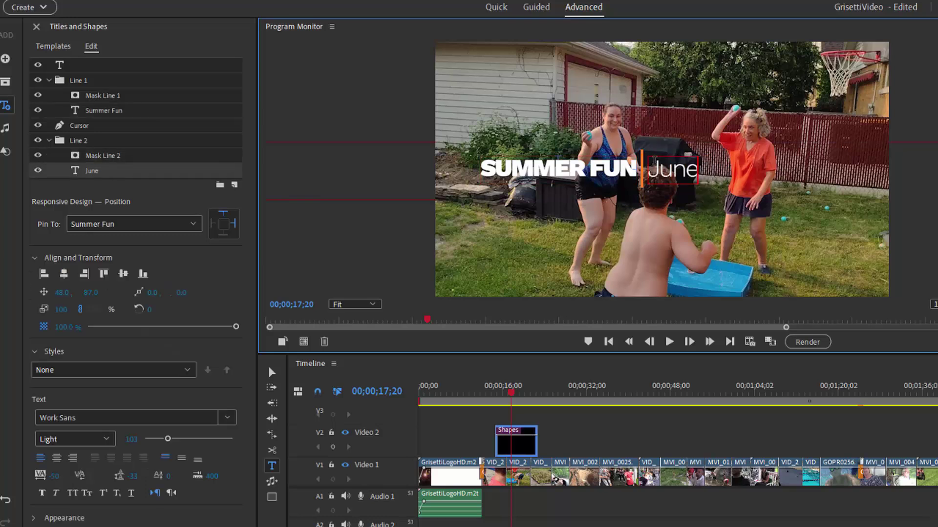
Step: Set the Summer Fun layer's horizontal position to 395
left_click(632, 168)
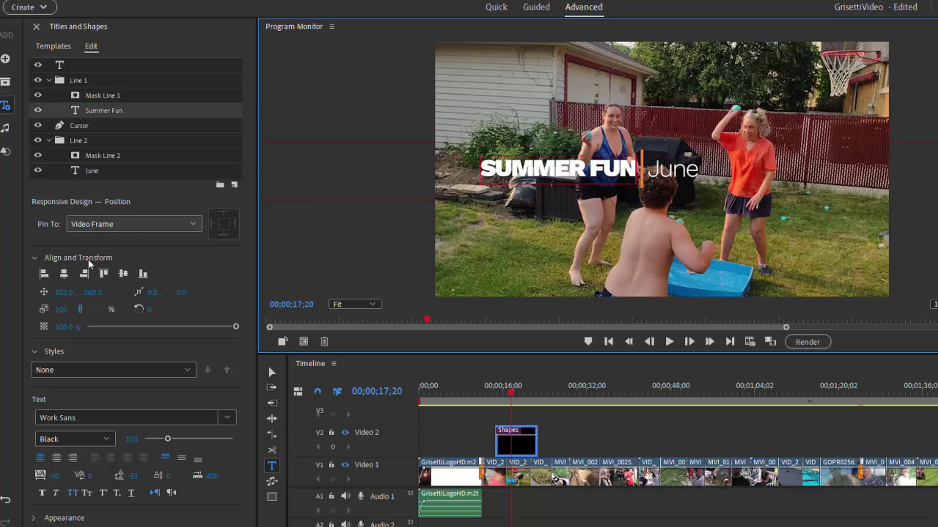
left_click(60, 299)
type("393")
key("Return")
key("Up")
key("Up")
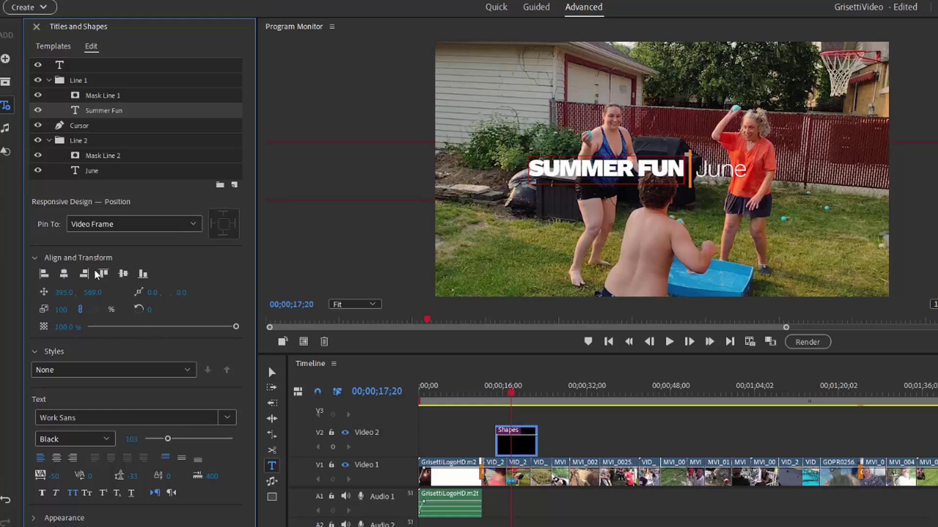
Step: Scrub the title's Y position to 229 and move the playhead back to about 00;00;15;00
left_click_drag(93, 298, 1, 298)
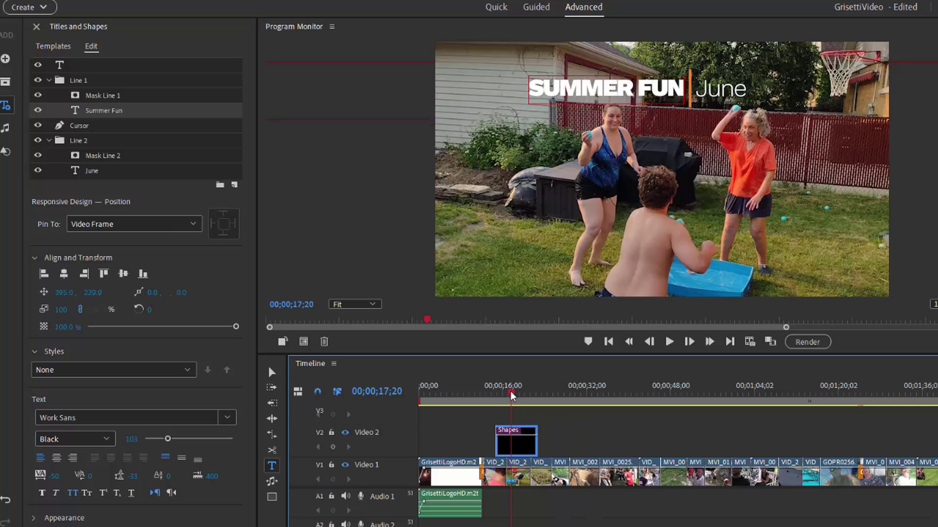
left_click_drag(511, 396, 498, 398)
left_click(669, 342)
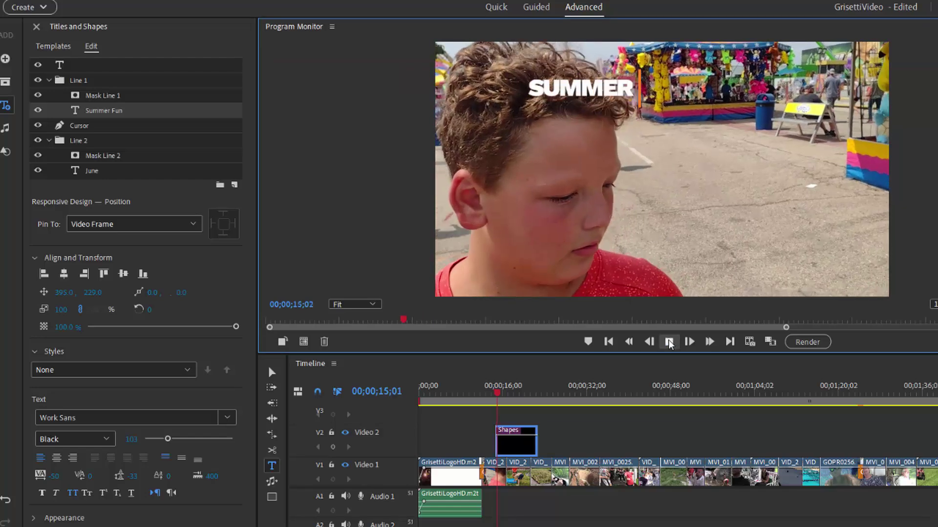
left_click(489, 391)
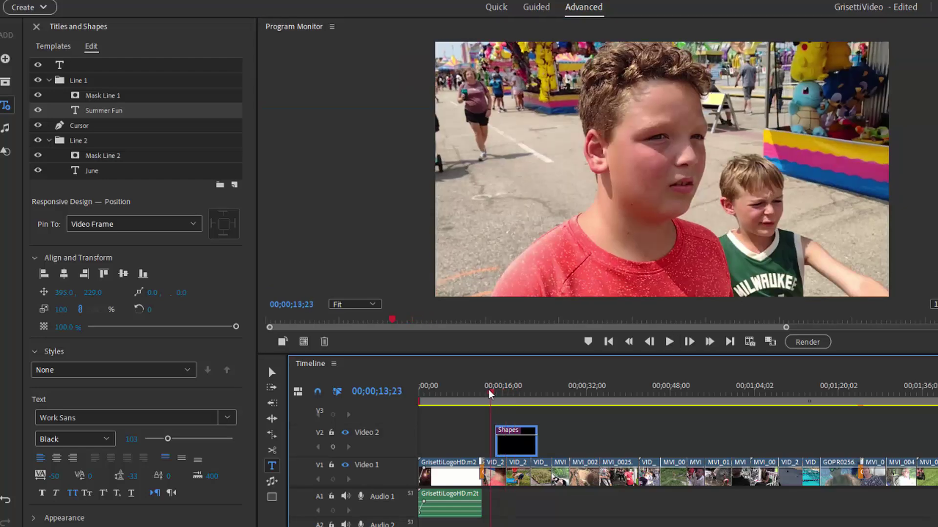
left_click_drag(489, 390, 512, 389)
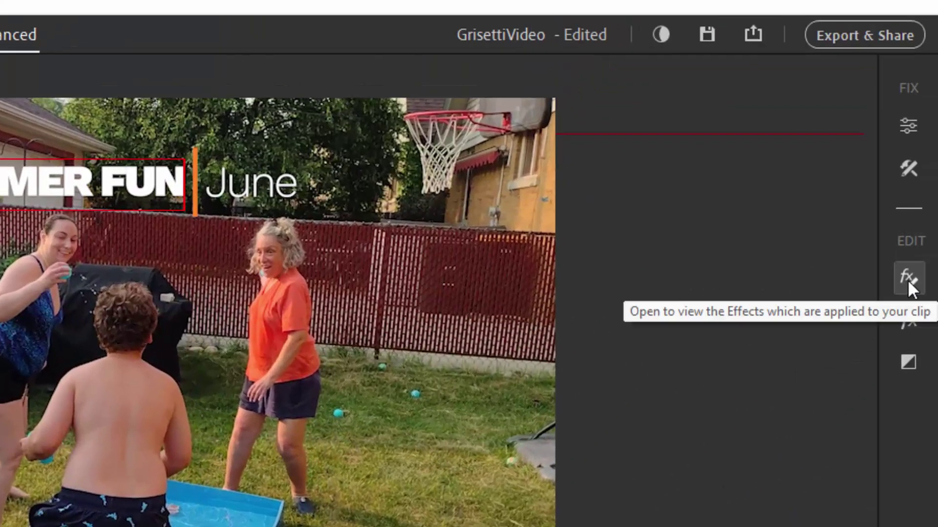
left_click(923, 254)
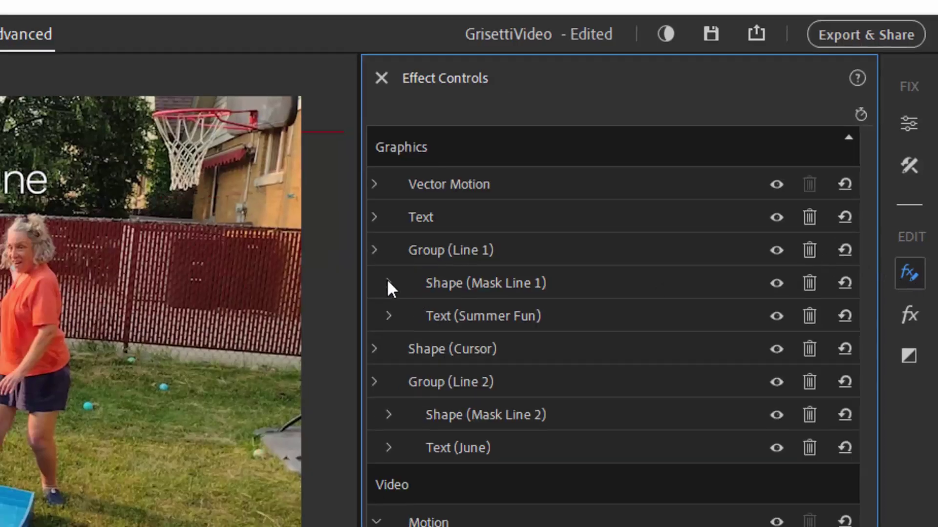
left_click(379, 288)
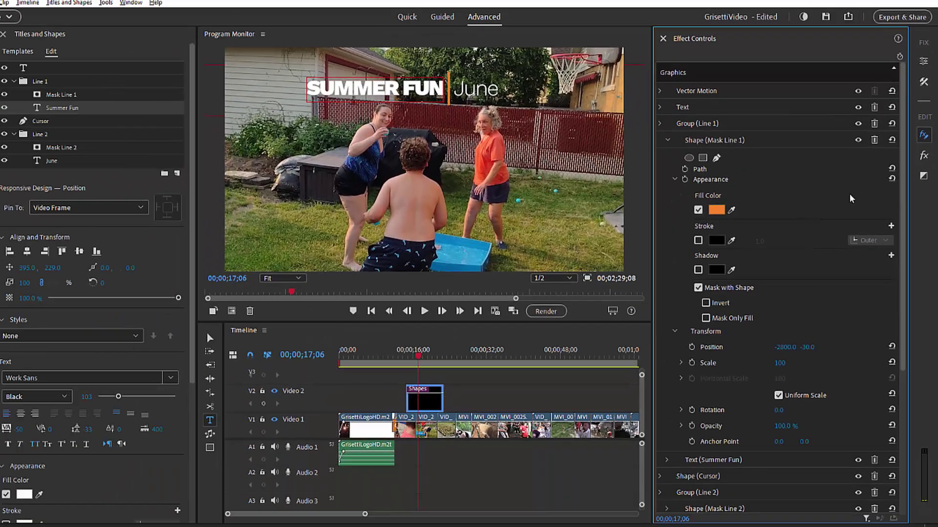
left_click(900, 58)
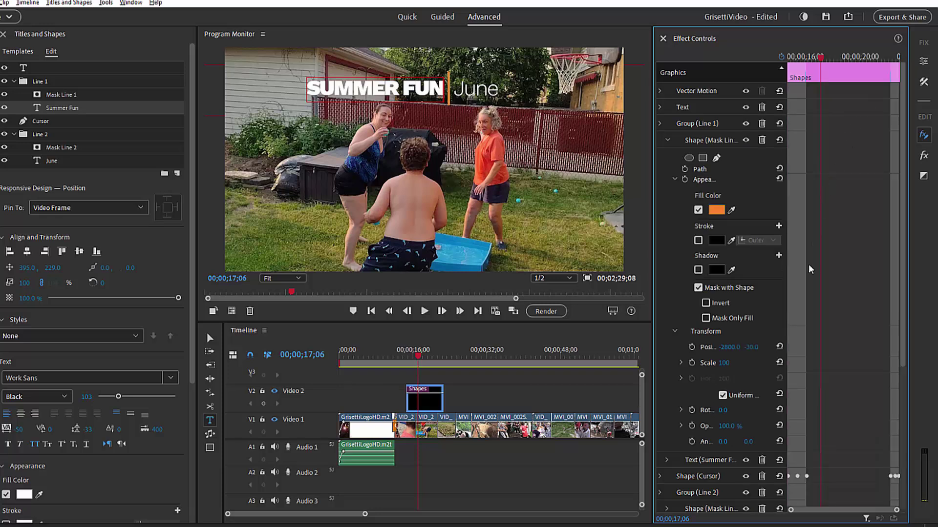
scroll(814, 334, "down", 5)
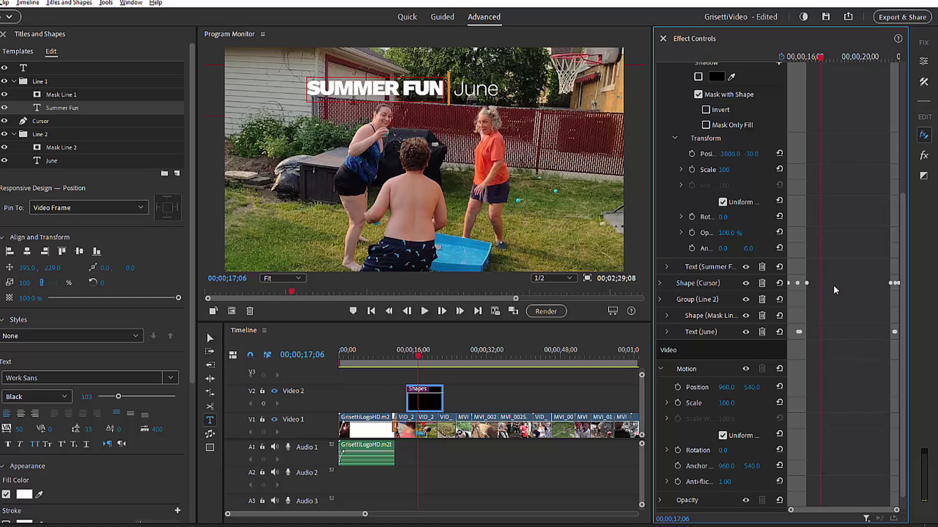
scroll(901, 259, "up", 3)
scroll(901, 259, "down", 3)
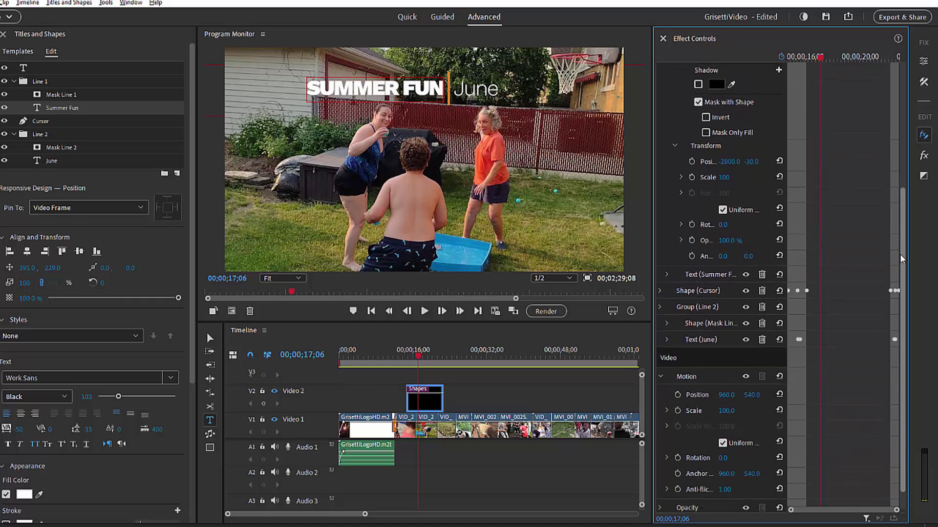
scroll(902, 259, "up", 4)
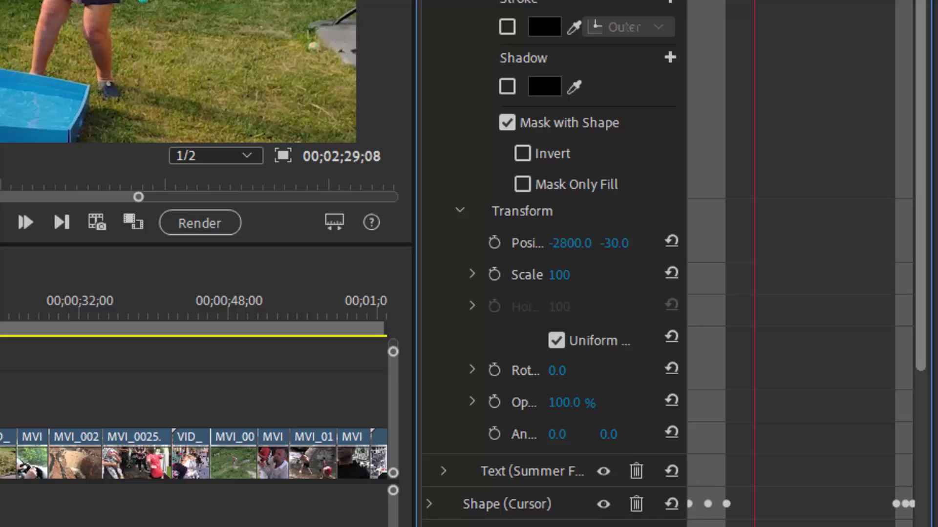
scroll(674, 263, "down", 4)
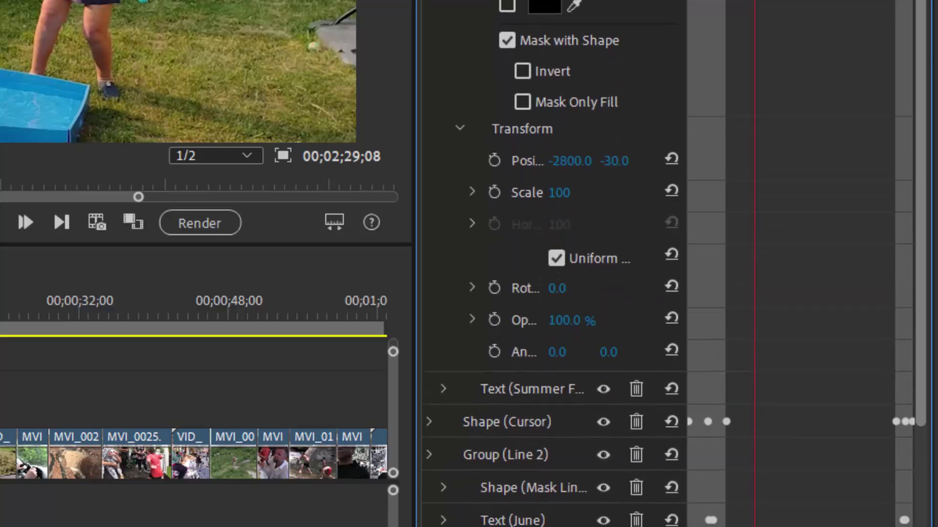
scroll(674, 264, "down", 2)
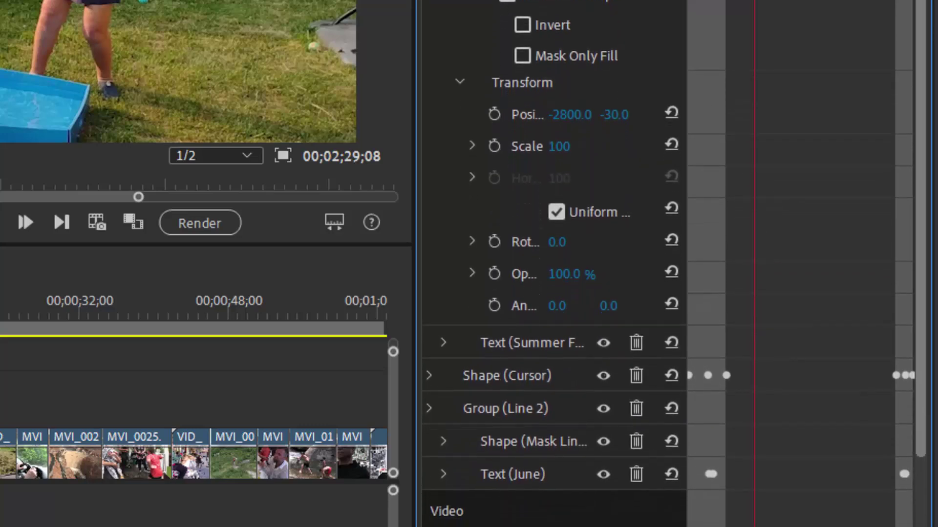
scroll(903, 55, "down", 6)
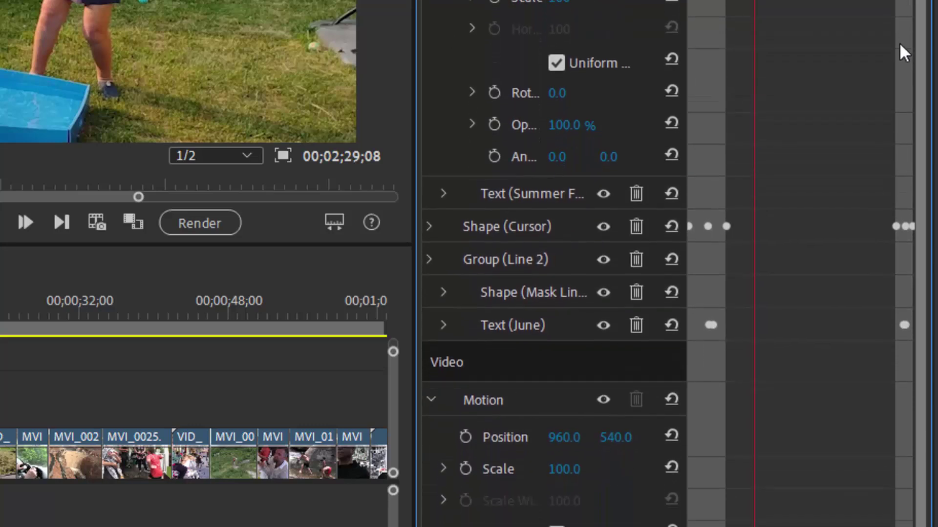
scroll(901, 58, "down", 4)
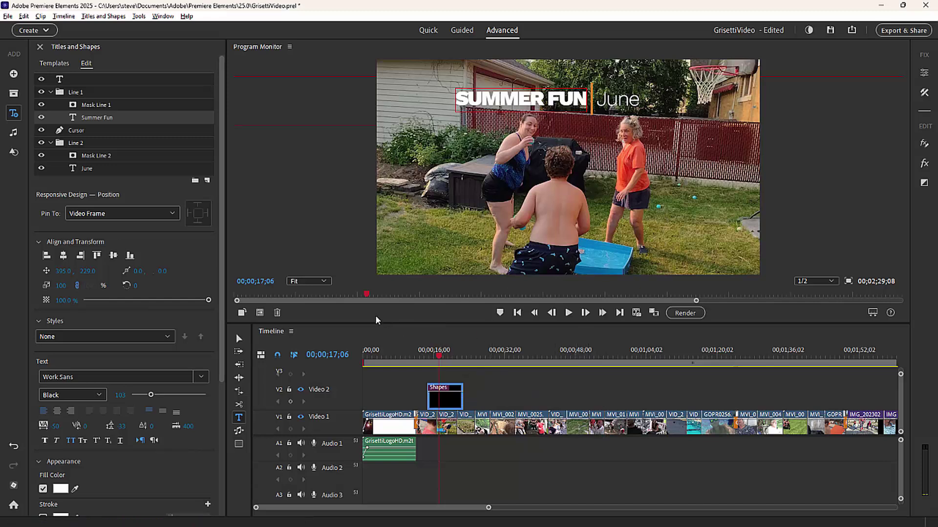
Step: Jump to the sequence end and drag the Cinematic Titles Opener template to Video 1's end
left_click(517, 466)
key("End")
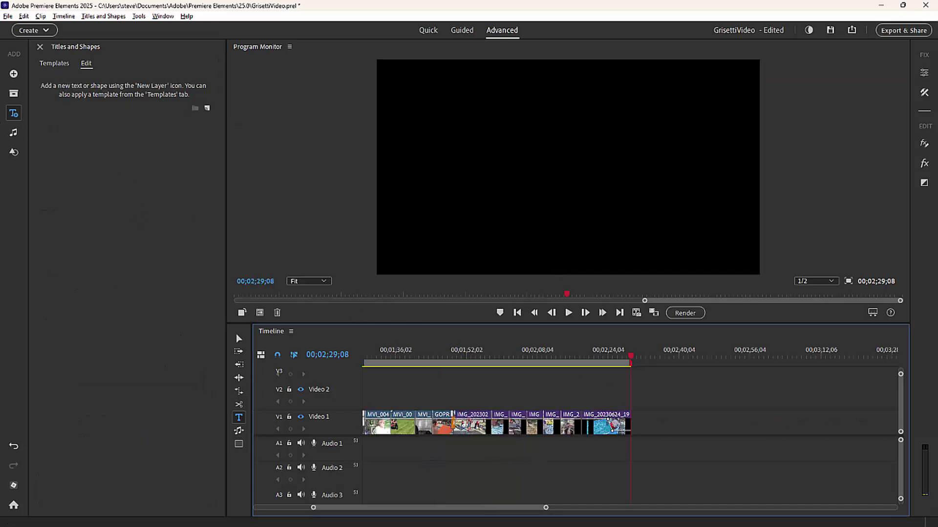
left_click(15, 114)
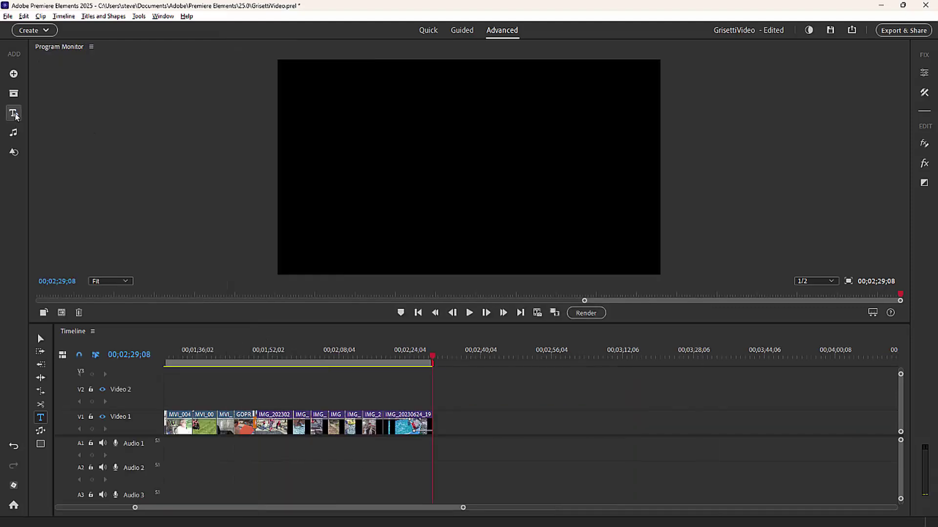
left_click(15, 114)
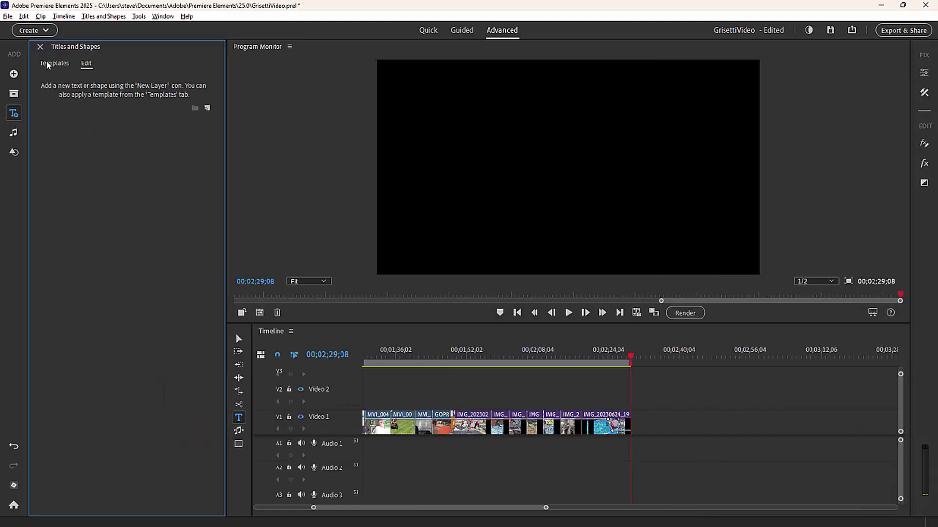
left_click(47, 64)
left_click_drag(100, 210, 635, 423)
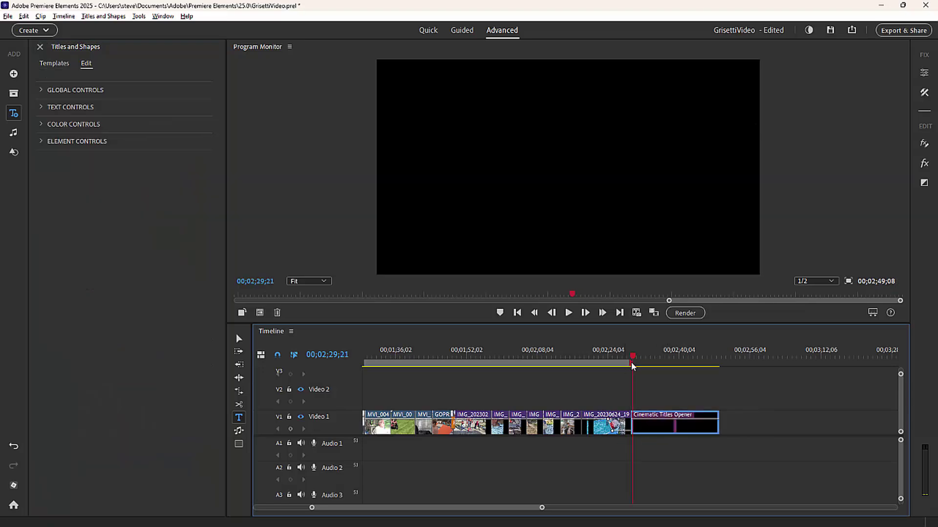
Step: Drop the opener after the last clip on Video 1 and preview its WITH ANIMATION title
left_click(634, 363)
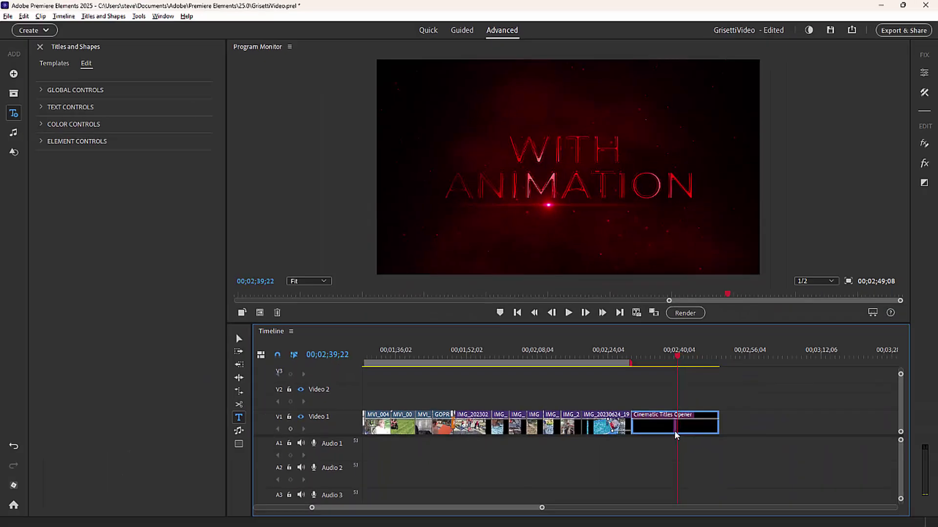
left_click(675, 433)
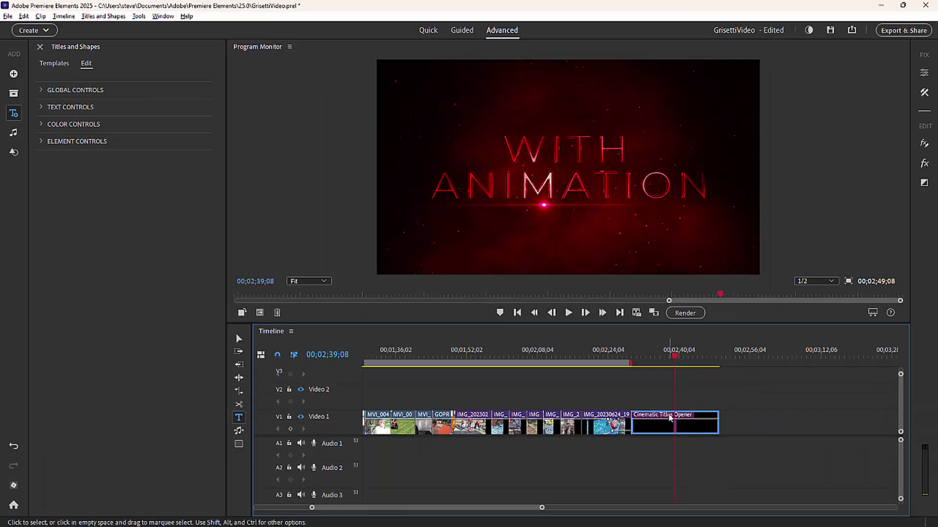